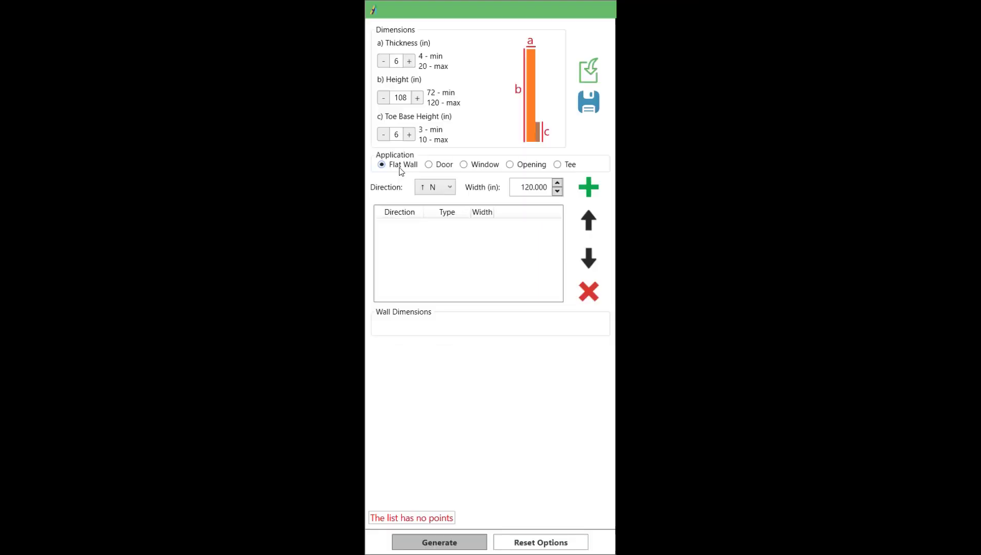
Add a 120-inch flat wall heading north to the room's element list.
left_click(428, 164)
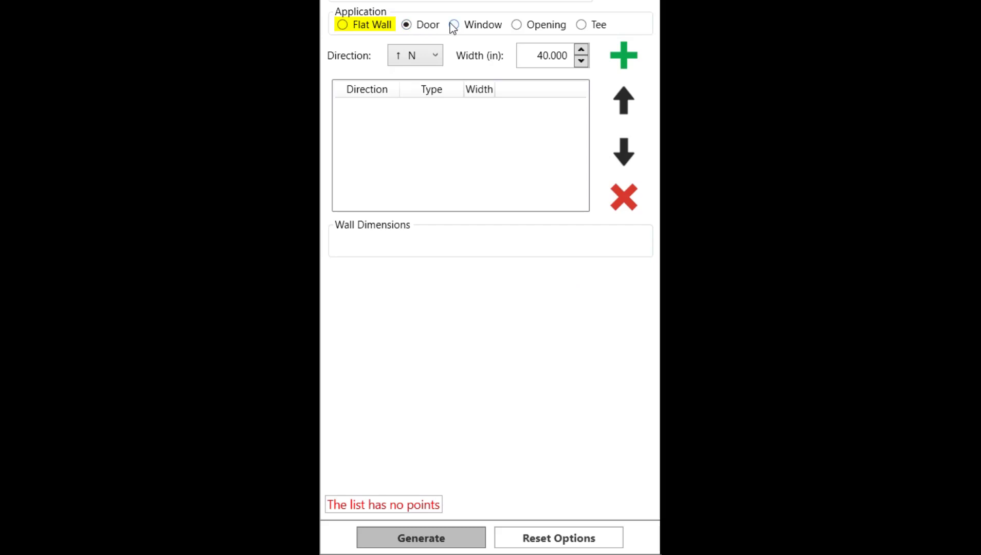
left_click(453, 25)
left_click(343, 25)
left_click(632, 61)
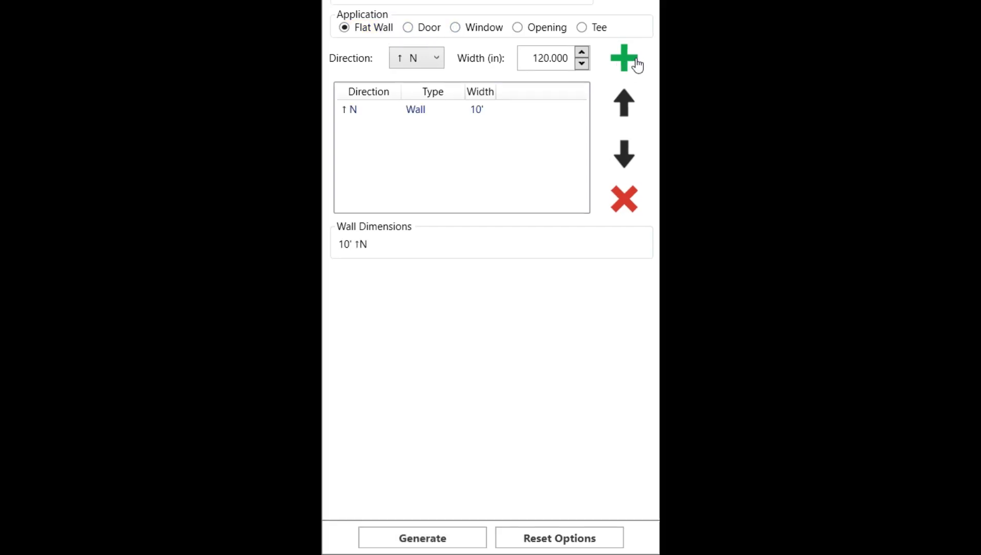
Put end caps on both ends of the north flat wall and generate the model.
left_click(457, 108)
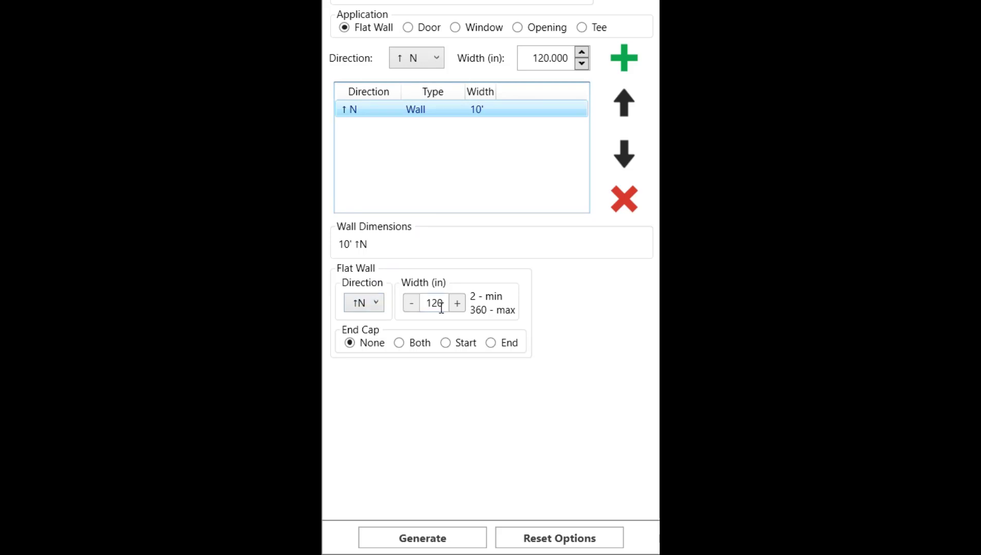
left_click(401, 343)
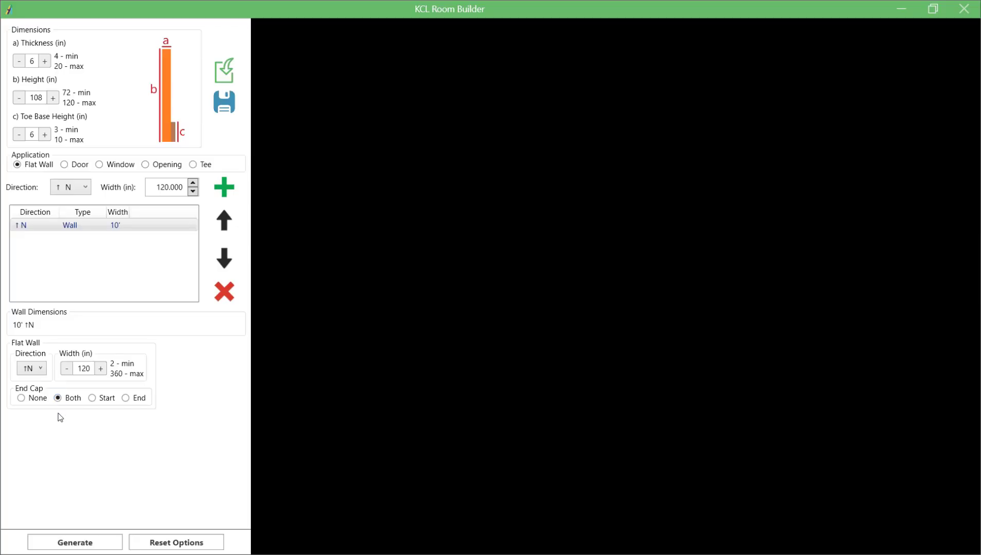
left_click(63, 545)
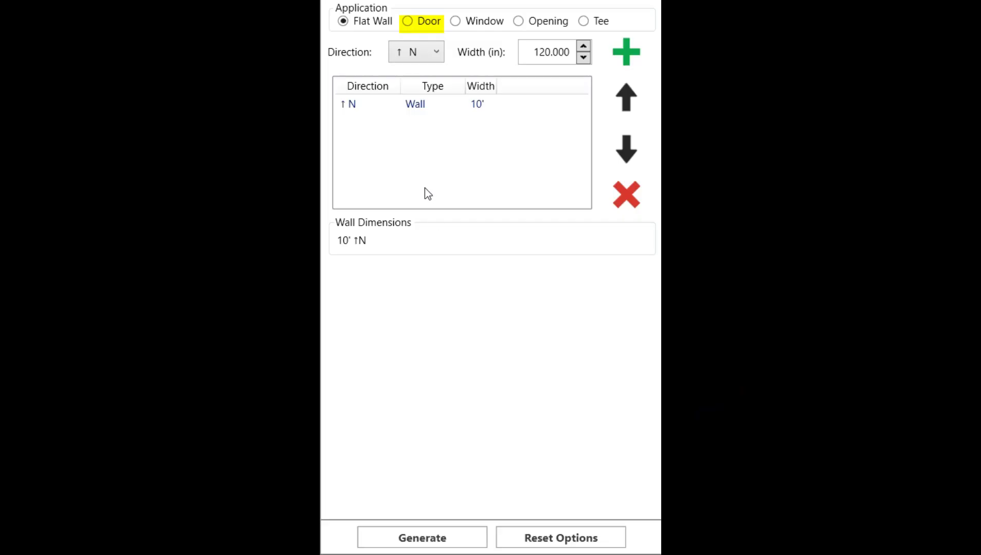
Add a 40-inch north door with outswing direction, 72-inch height and 2 panels, and generate the model.
left_click(407, 21)
left_click(625, 54)
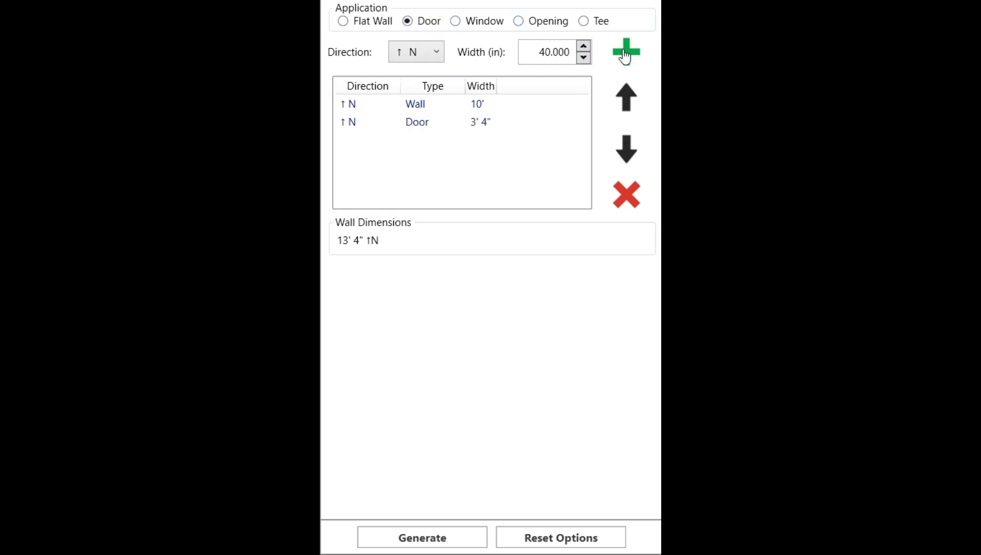
left_click(445, 125)
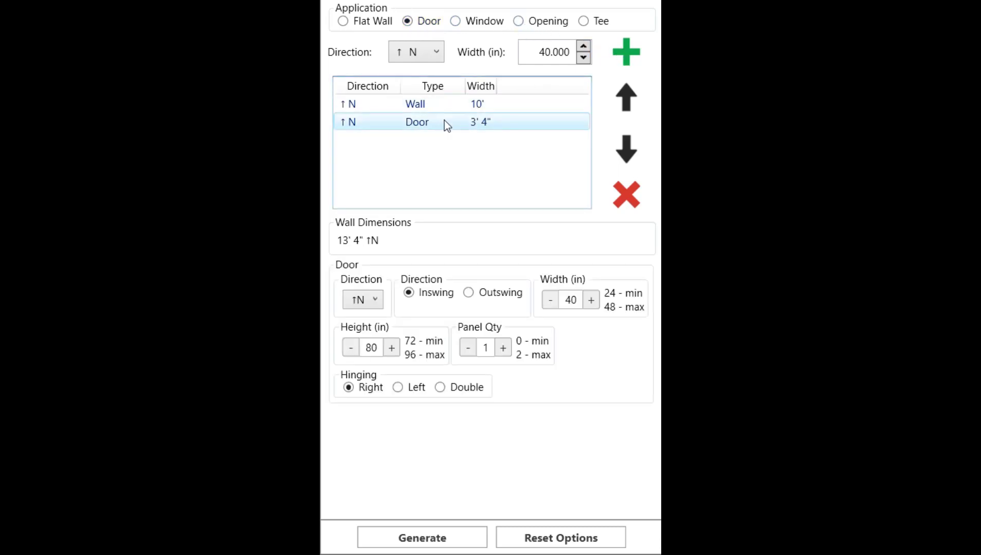
left_click(469, 294)
double_click(378, 351)
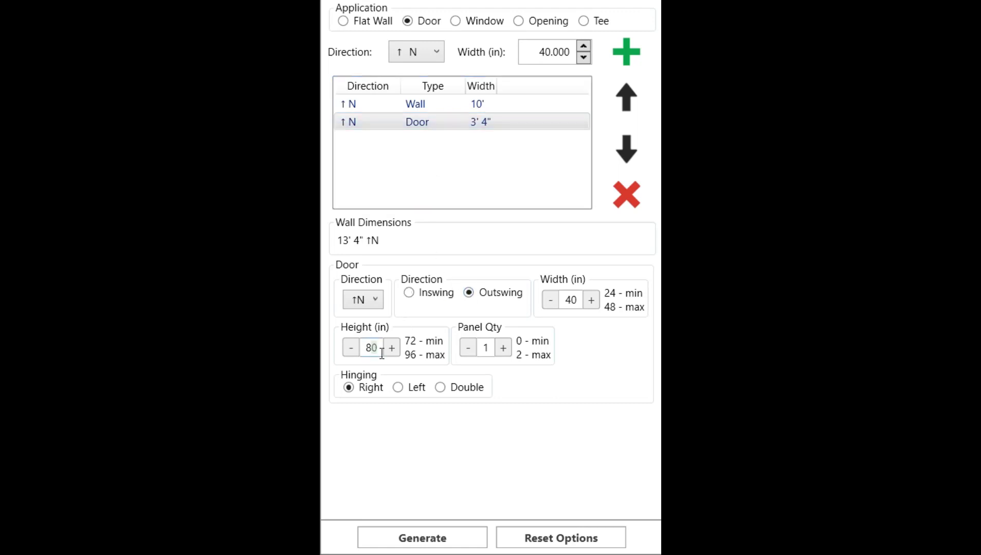
key("BackSpace")
type("72")
left_click(504, 348)
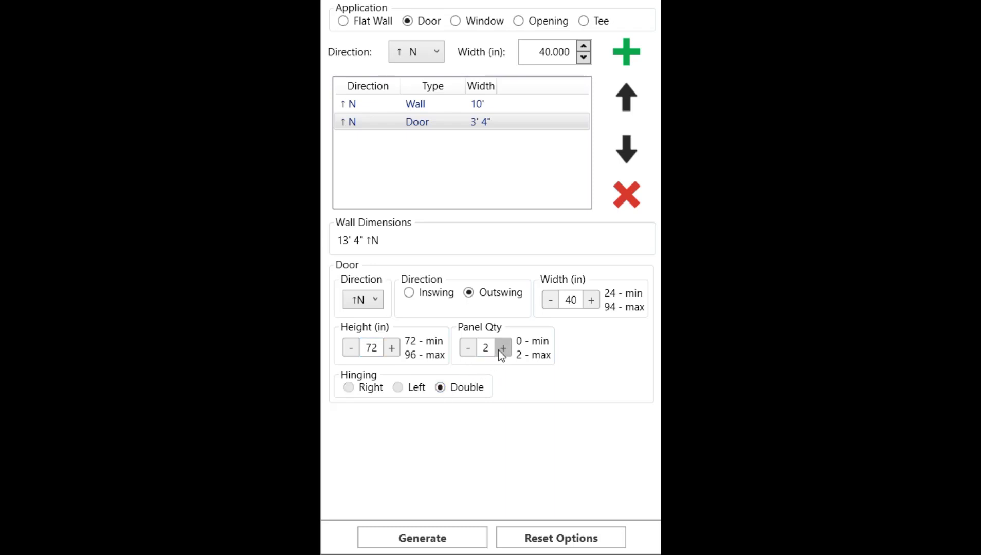
left_click(425, 541)
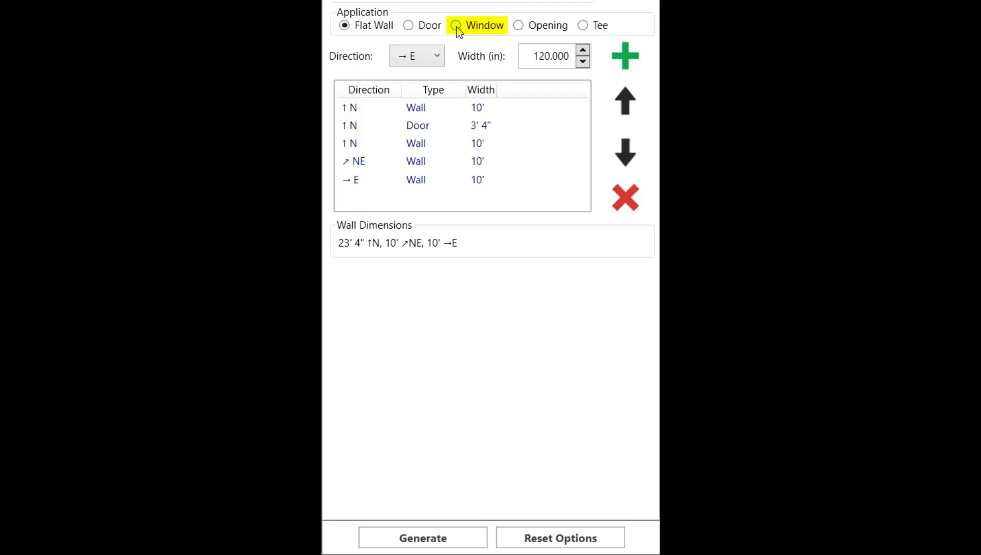
Add a 40-inch east window with a pane and its frame bottom 24 inches above the floor, and generate the model.
left_click(100, 165)
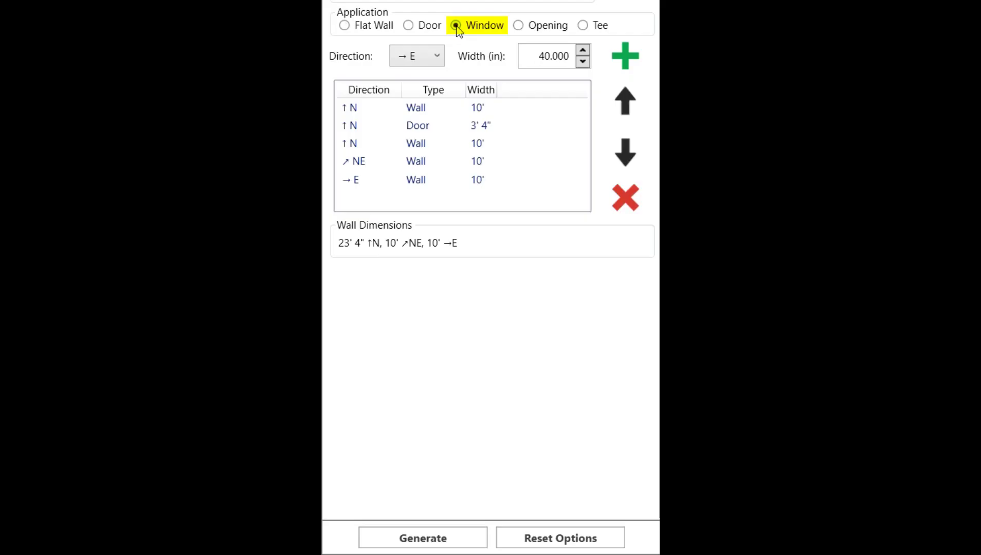
left_click(631, 59)
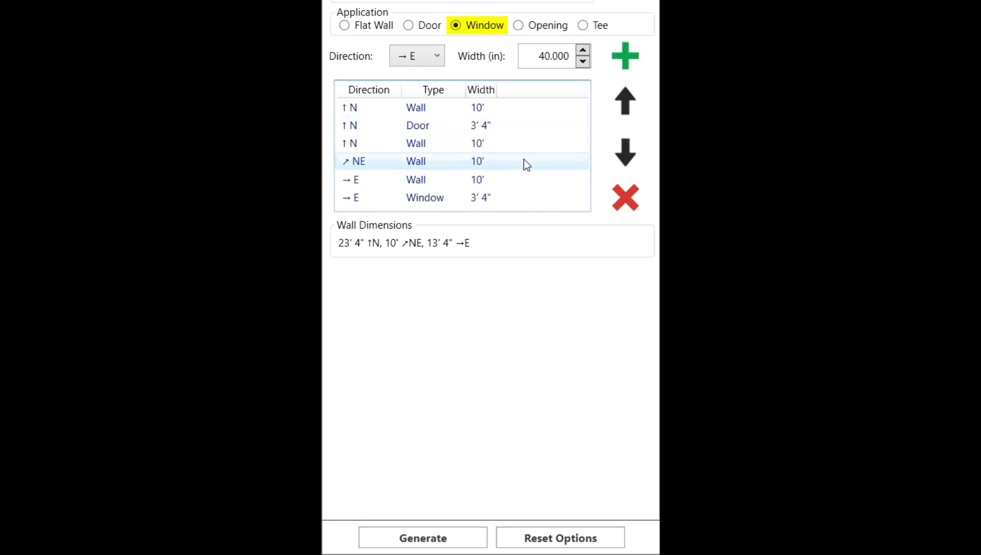
left_click(504, 199)
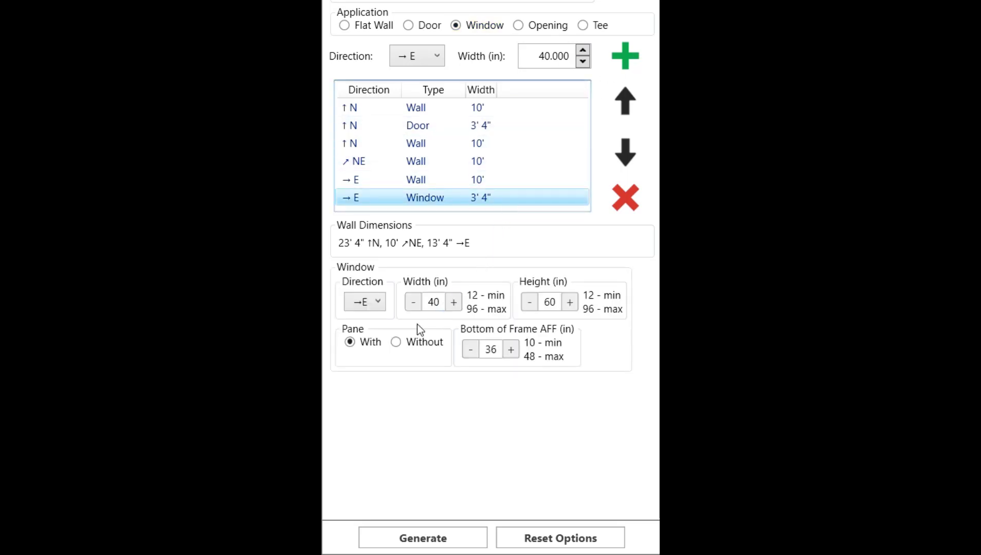
left_click(398, 343)
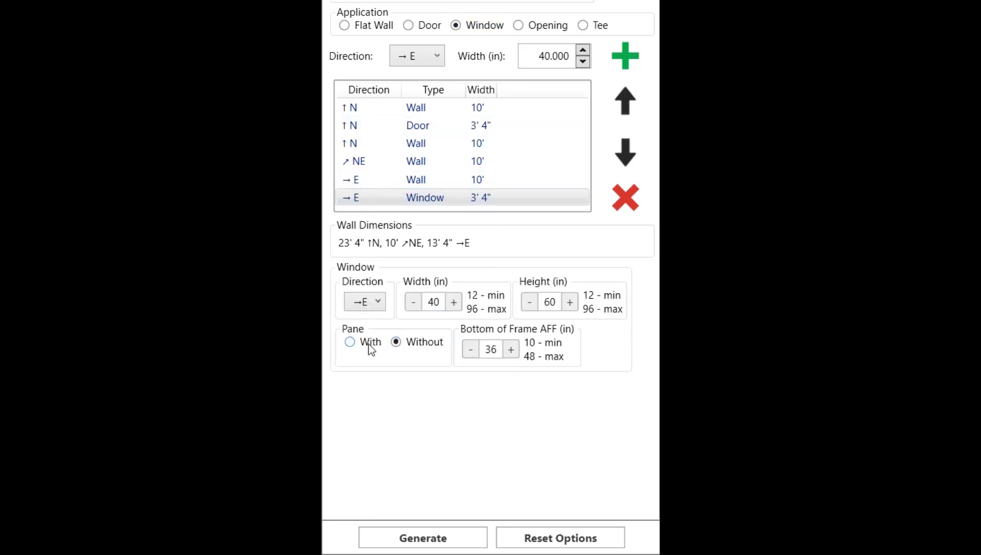
left_click(349, 343)
left_click(483, 350)
type("24")
left_click(411, 543)
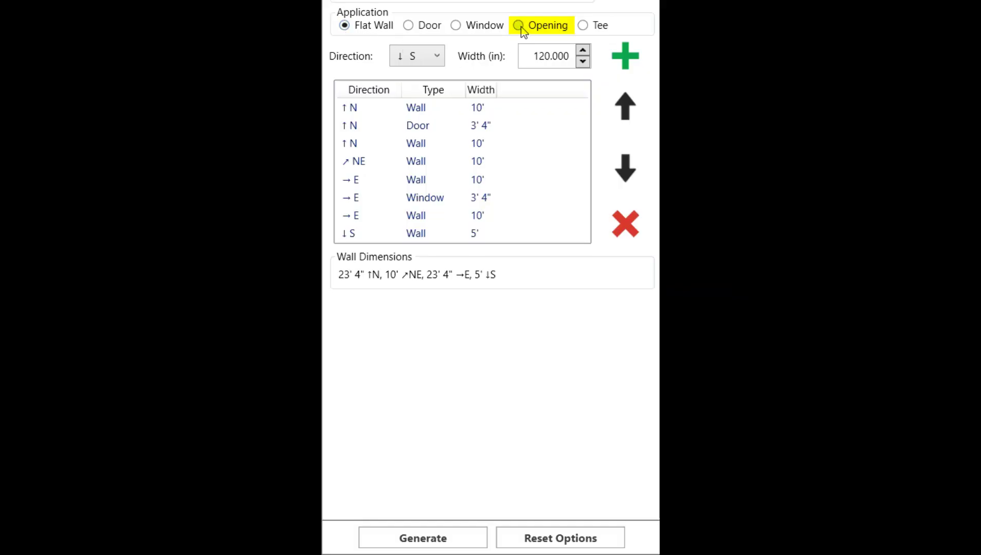
Add an opening heading south, set its width to 72 inches, and generate the model.
left_click(520, 25)
left_click(632, 62)
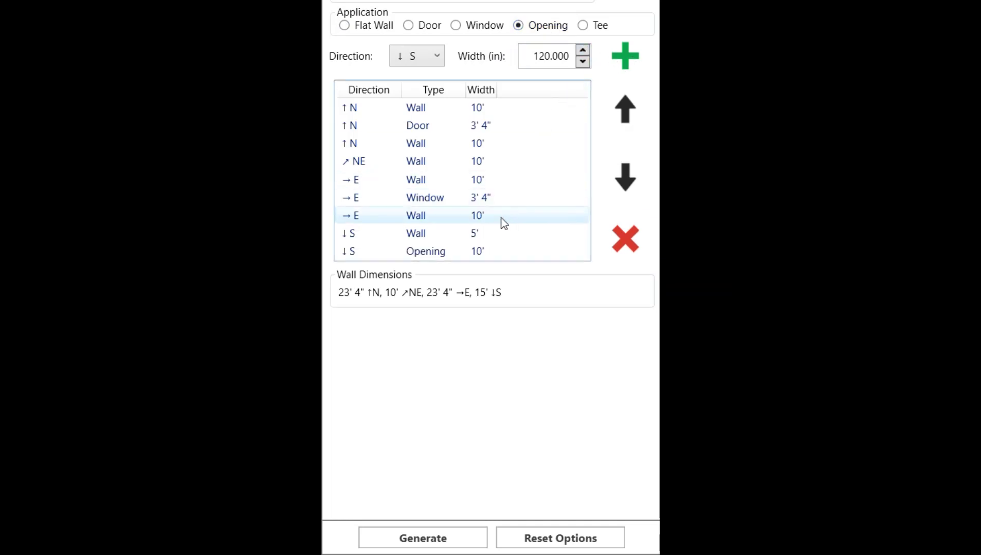
left_click(478, 252)
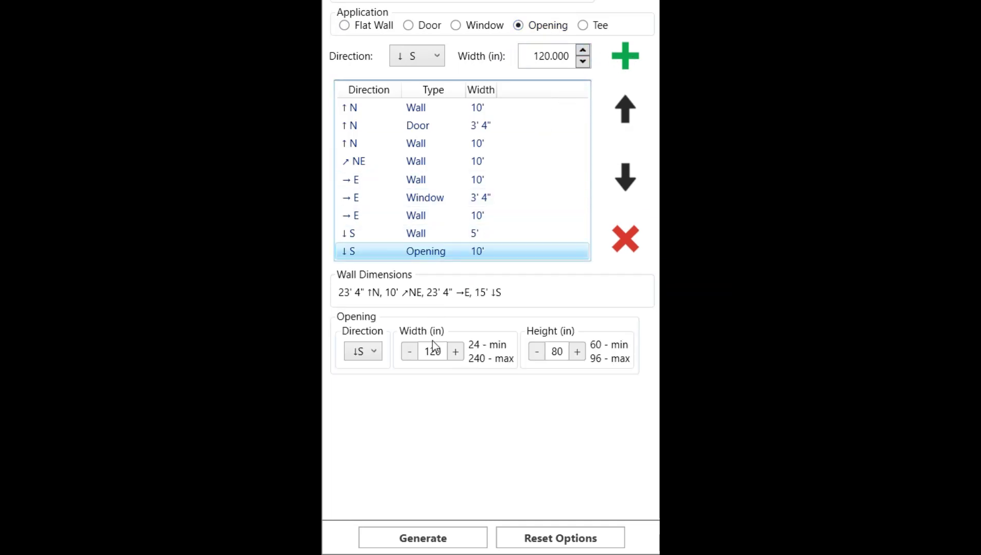
double_click(441, 355)
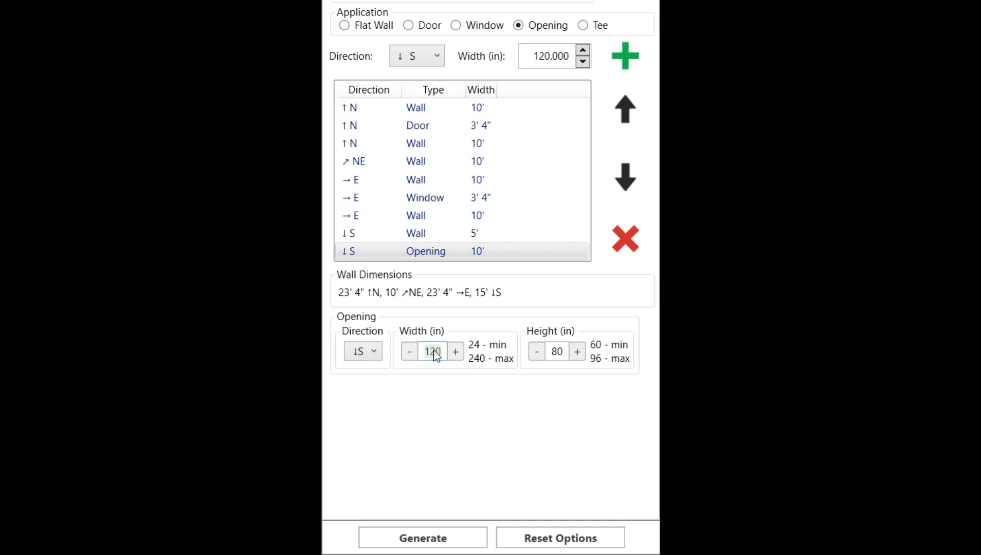
type("72")
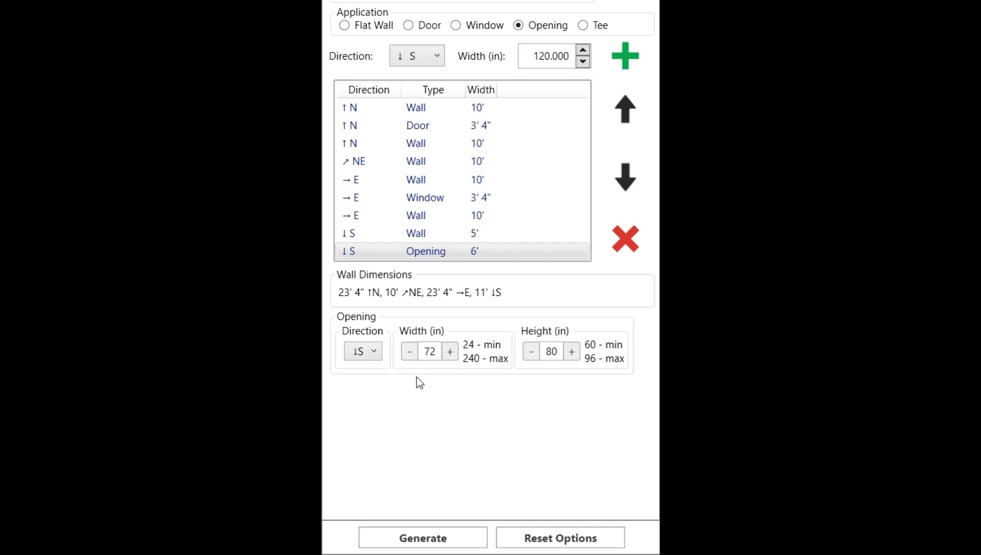
left_click(421, 547)
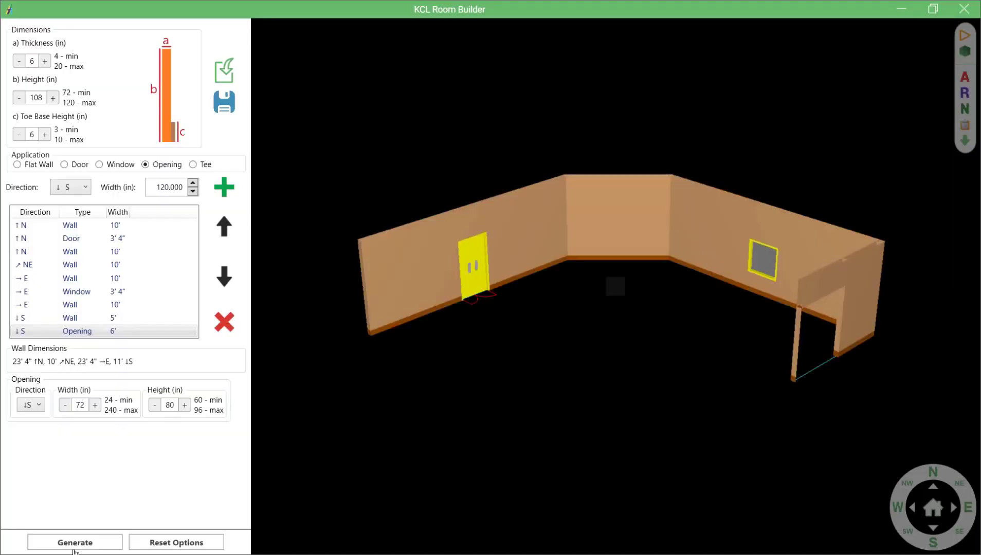
Add a 10-foot south flat wall followed by a south tee 30 inches long, and generate the model.
left_click(17, 164)
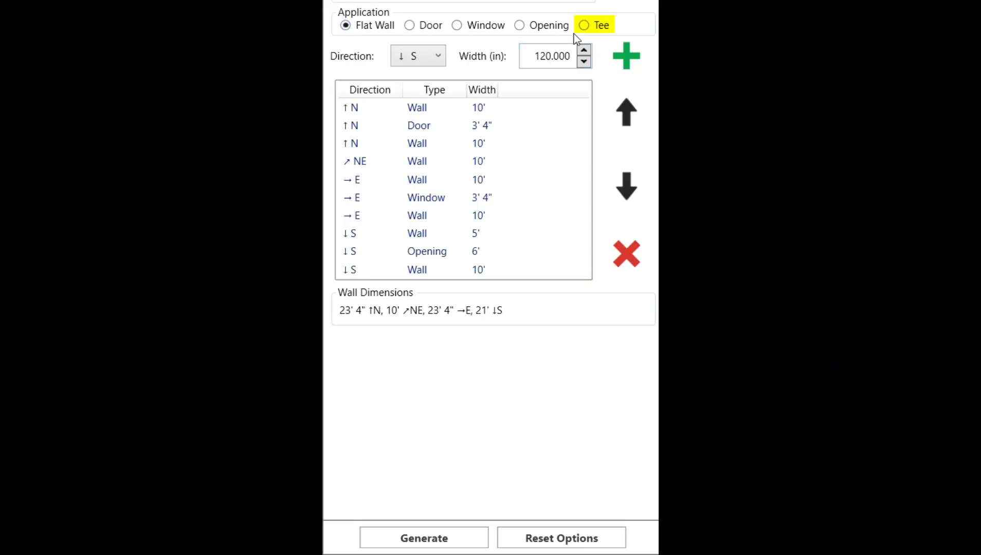
left_click(585, 26)
left_click(626, 57)
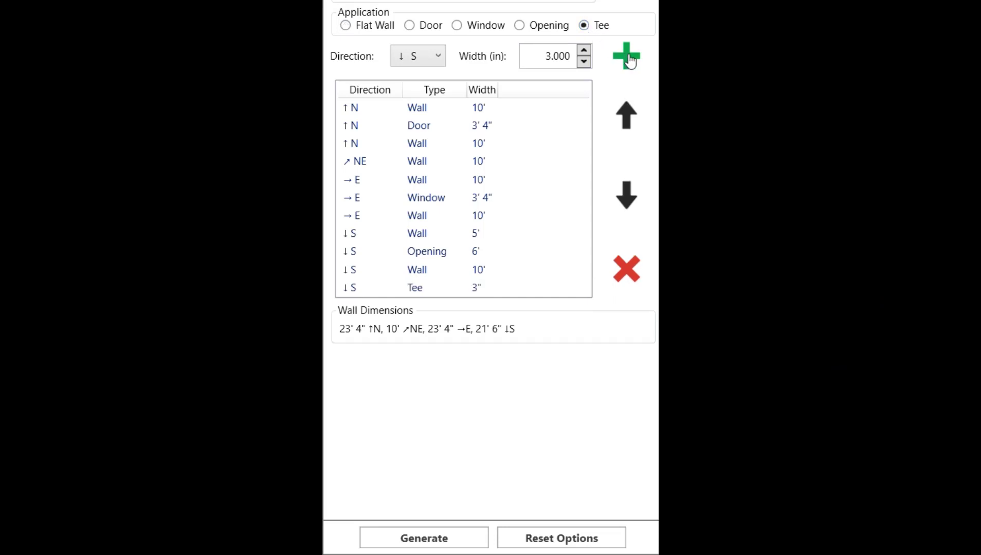
left_click(417, 289)
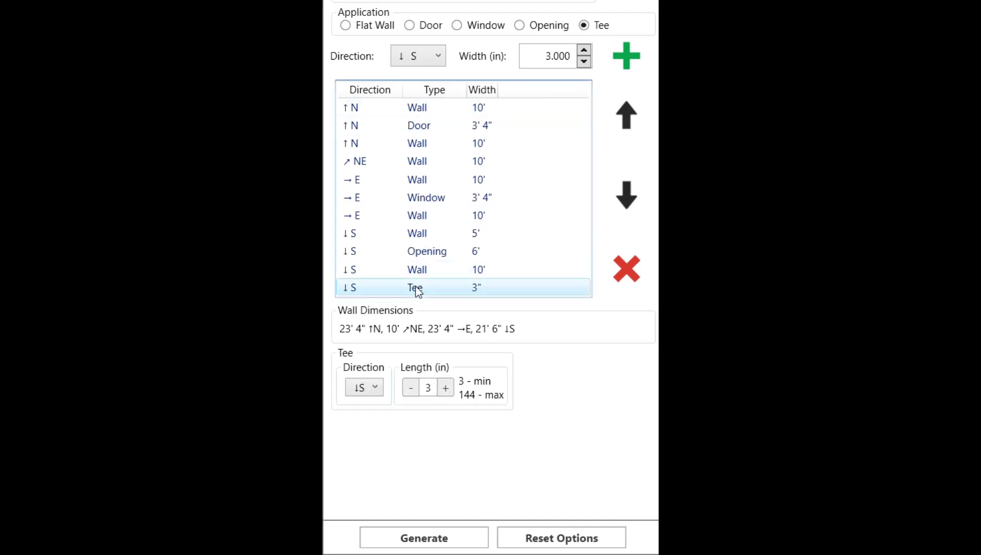
left_click(434, 392)
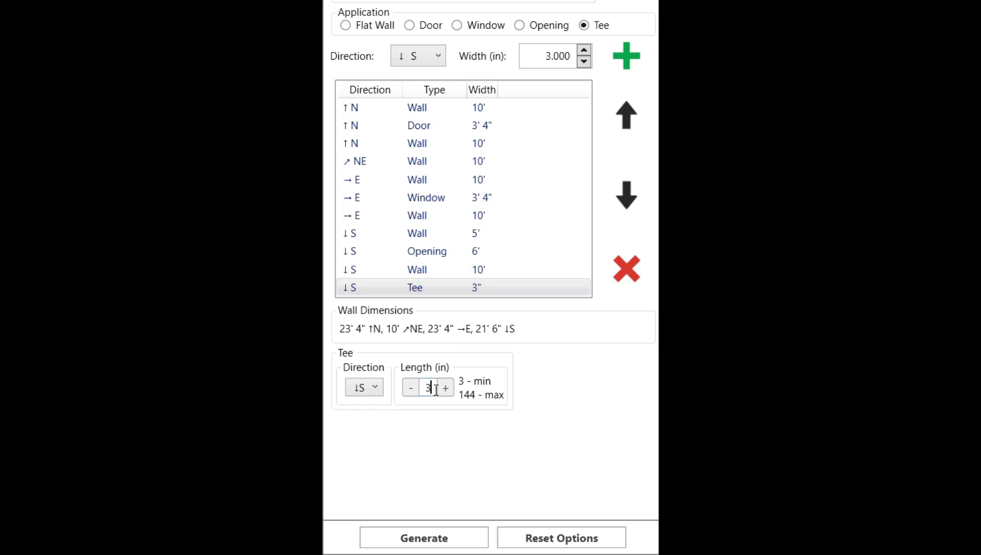
type("0")
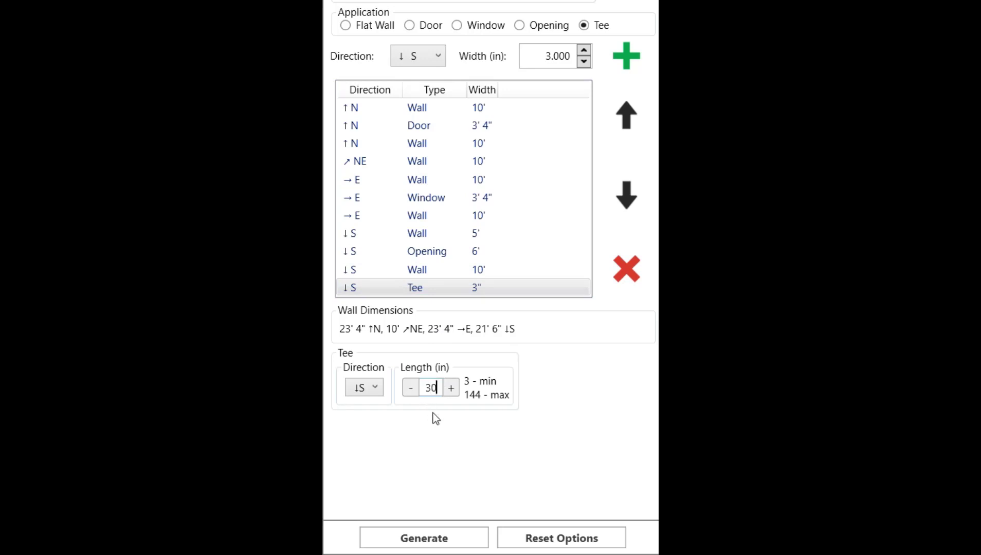
left_click(445, 535)
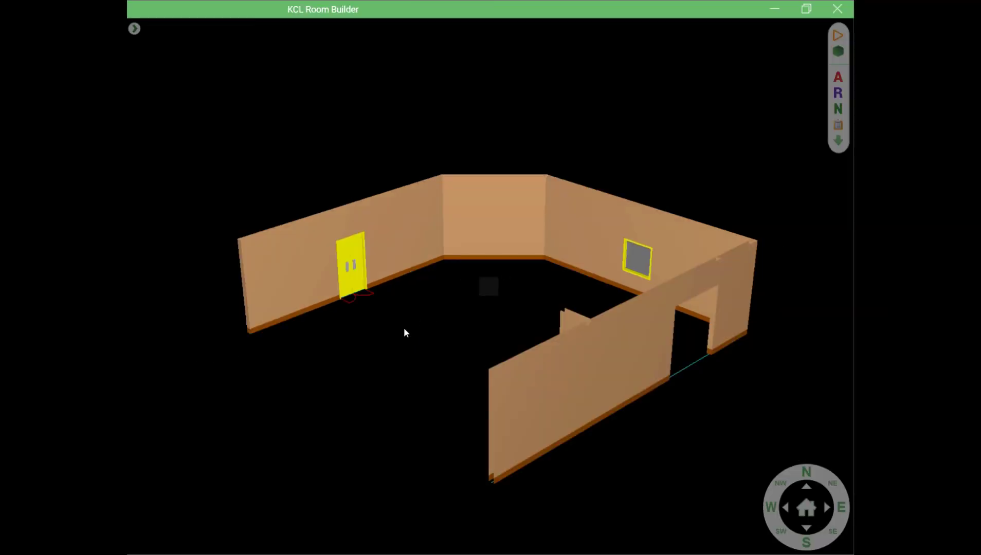
Inspect the generated room in 3D at closer and wider zoom levels.
mouse_move(407, 332)
left_mouse_down()
mouse_move(429, 332)
mouse_move(405, 332)
left_mouse_up()
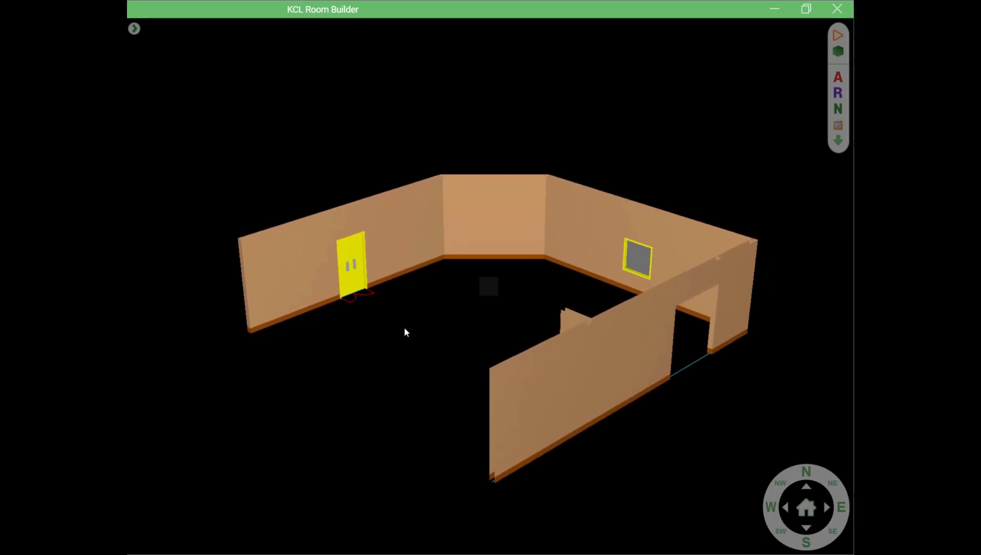
scroll(406, 321, "down", 3)
scroll(406, 321, "up", 5)
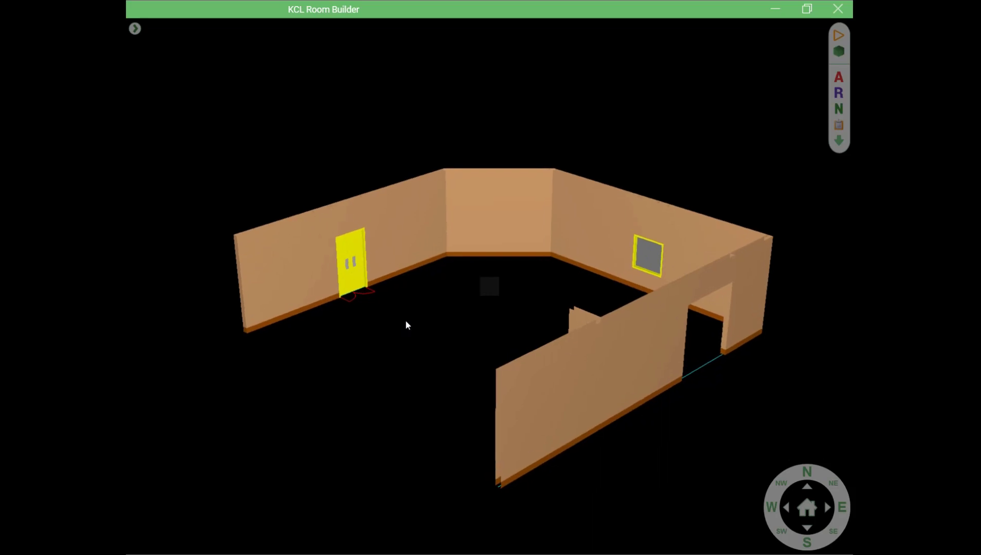
scroll(406, 322, "up", 3)
scroll(405, 319, "down", 4)
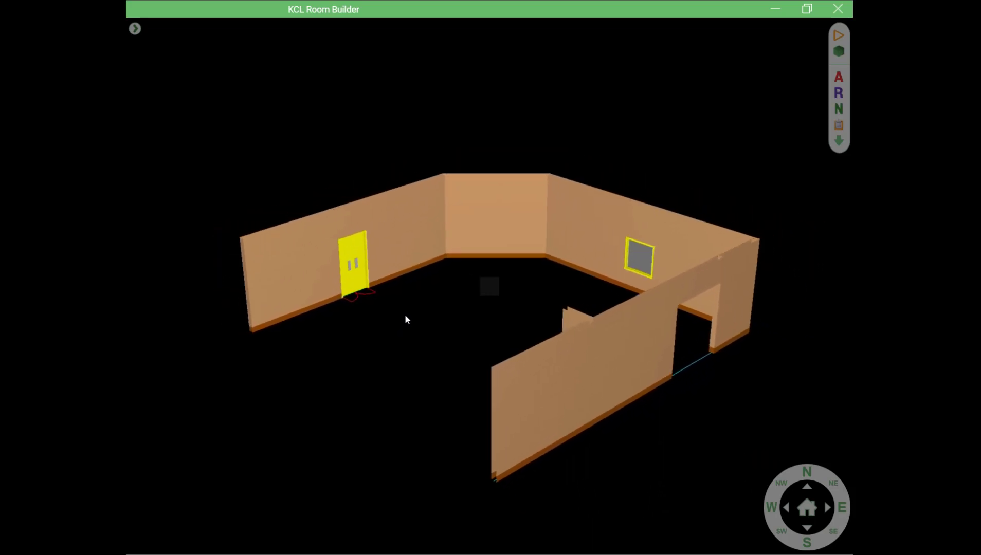
scroll(404, 315, "up", 3)
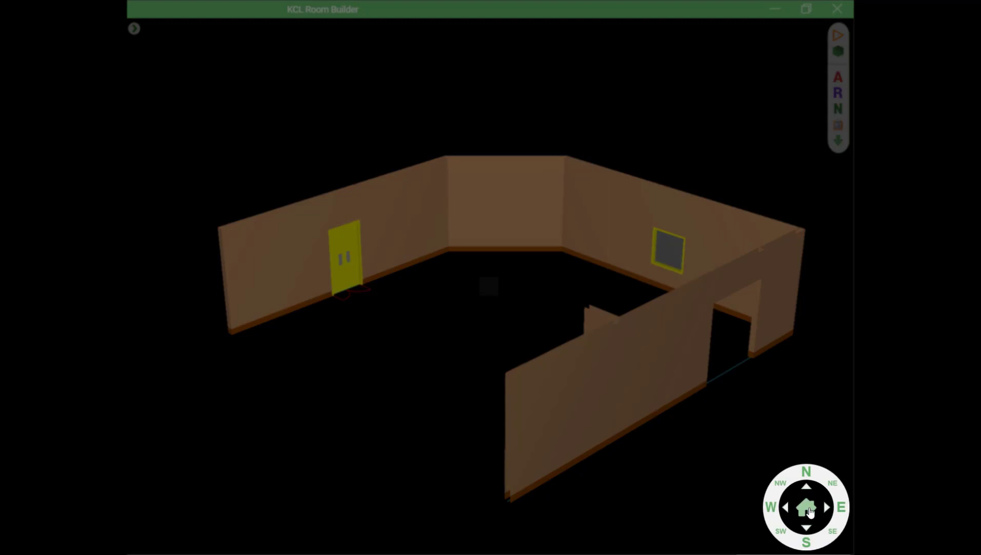
Examine the room from above and from the south and southeast preset viewpoints.
left_click(806, 508)
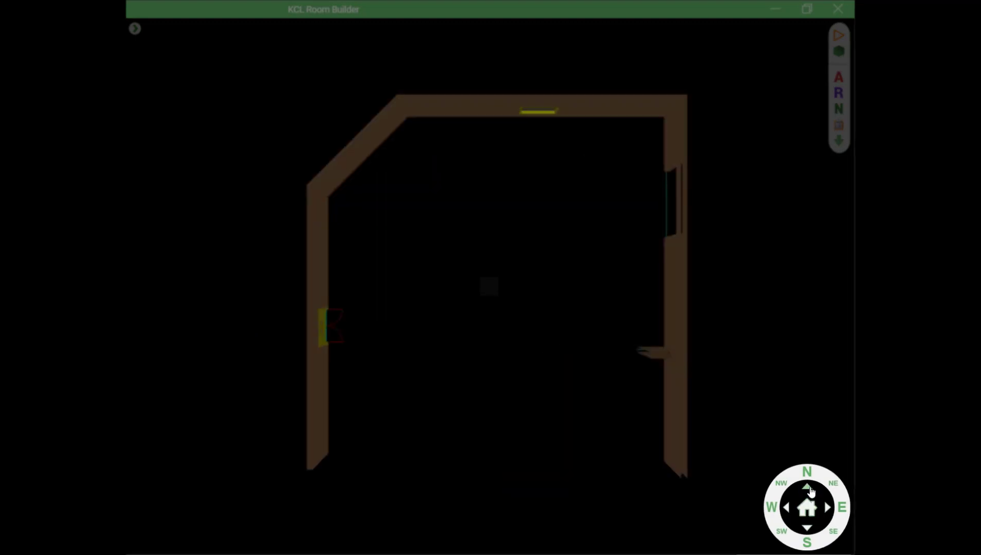
left_click(807, 487)
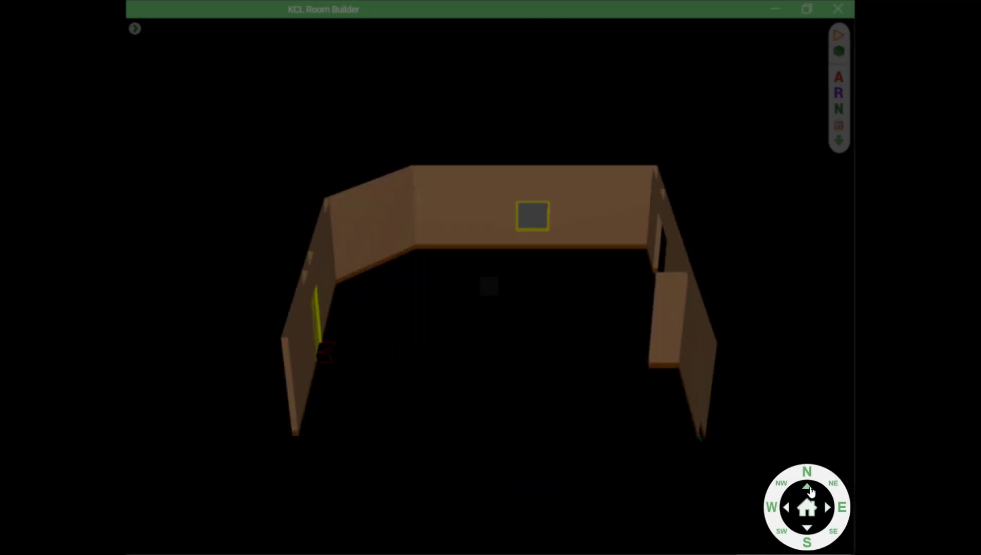
left_click(808, 544)
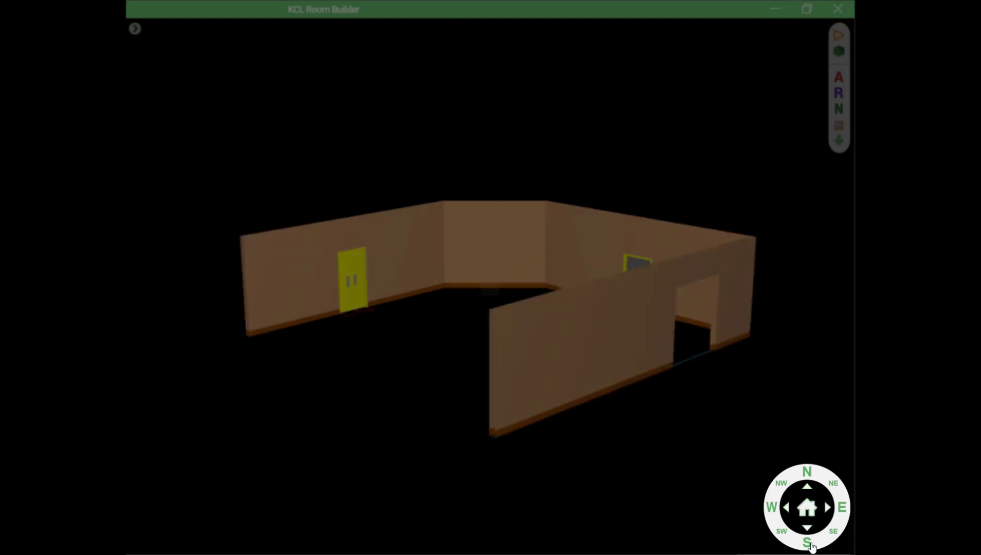
left_click(807, 543)
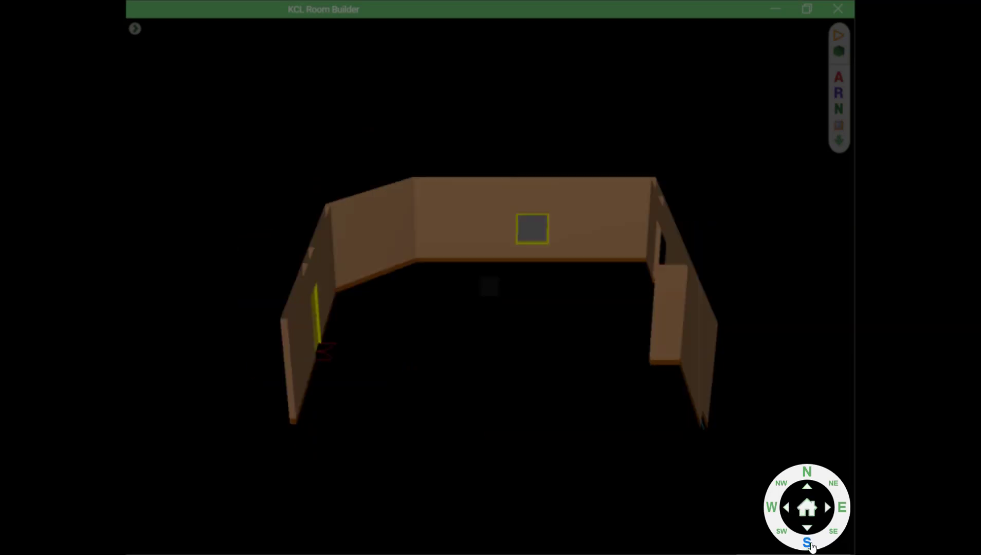
left_click(833, 531)
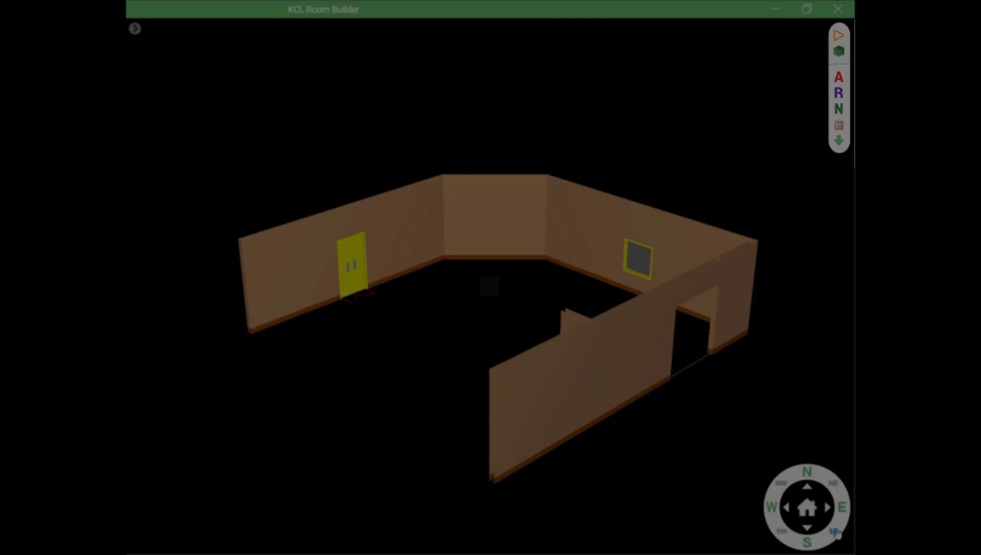
Play and pause the model's automatic rotation, and view the room in wireframe before restoring the solid display.
left_click(838, 36)
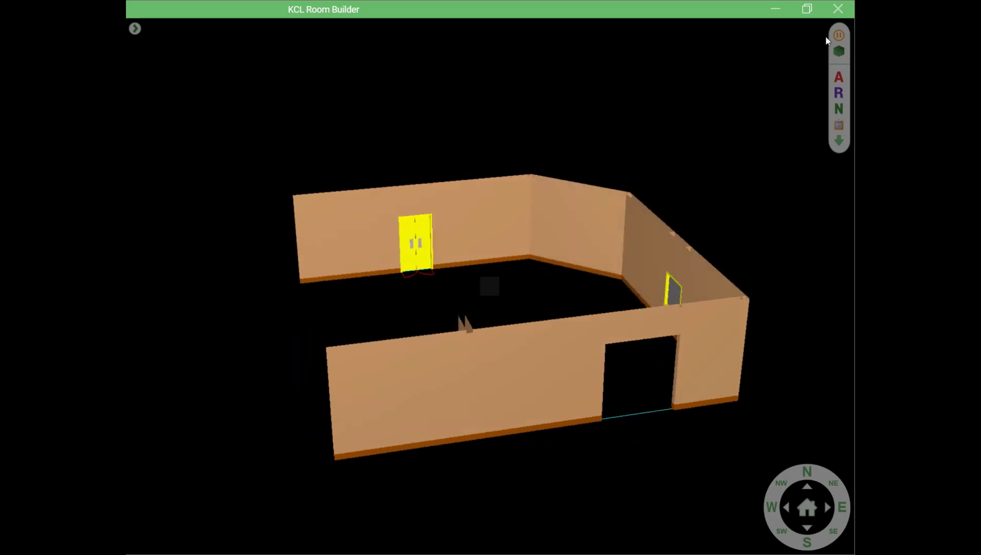
left_click(838, 35)
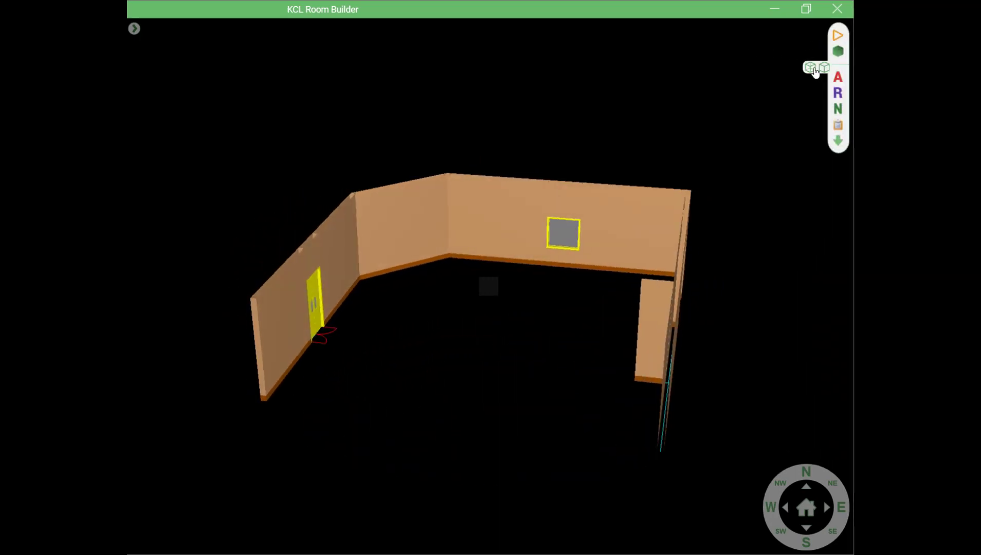
left_click(814, 70)
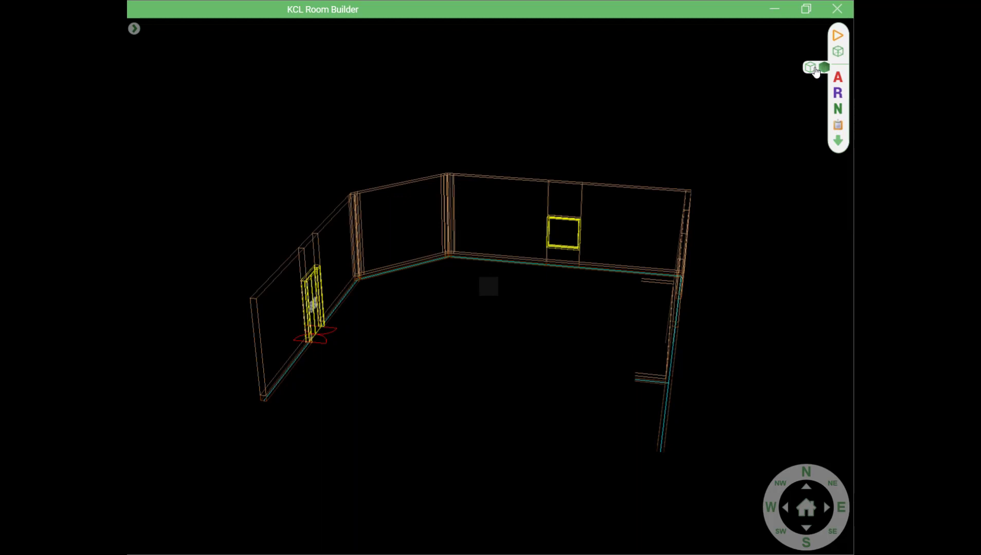
left_click(820, 67)
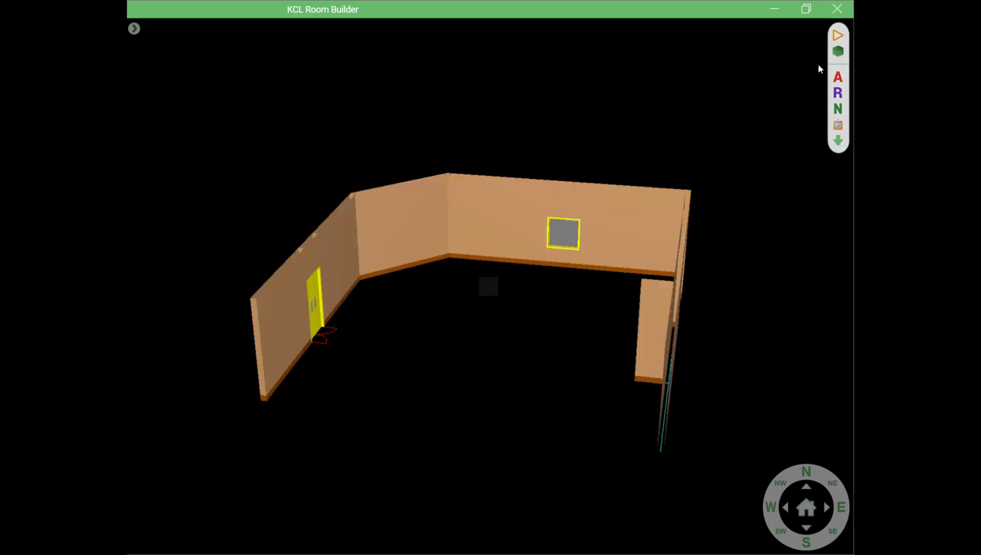